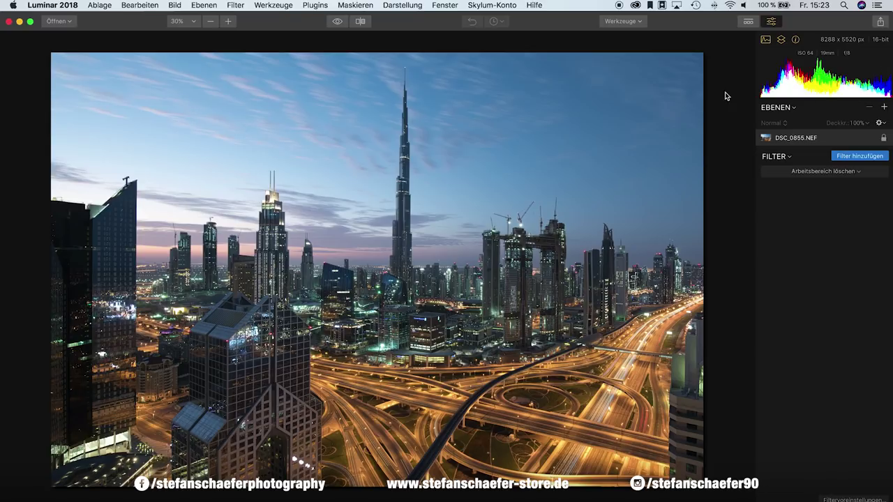
left_click(771, 24)
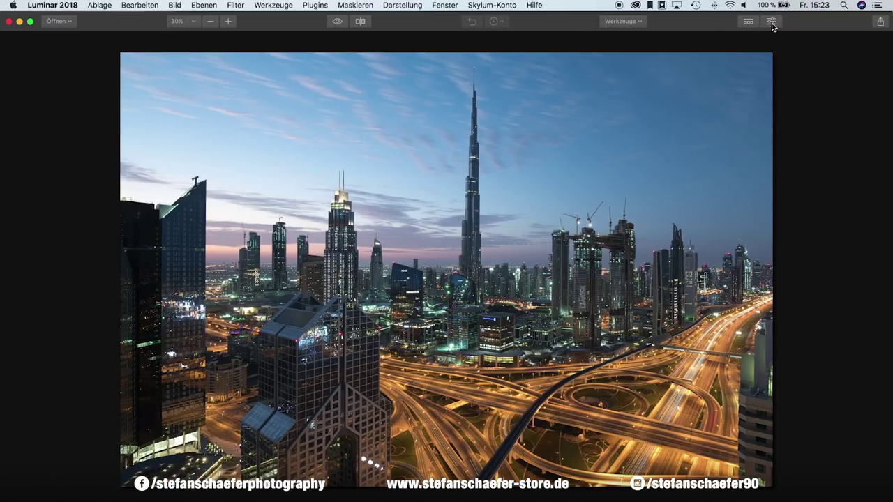
left_click(772, 23)
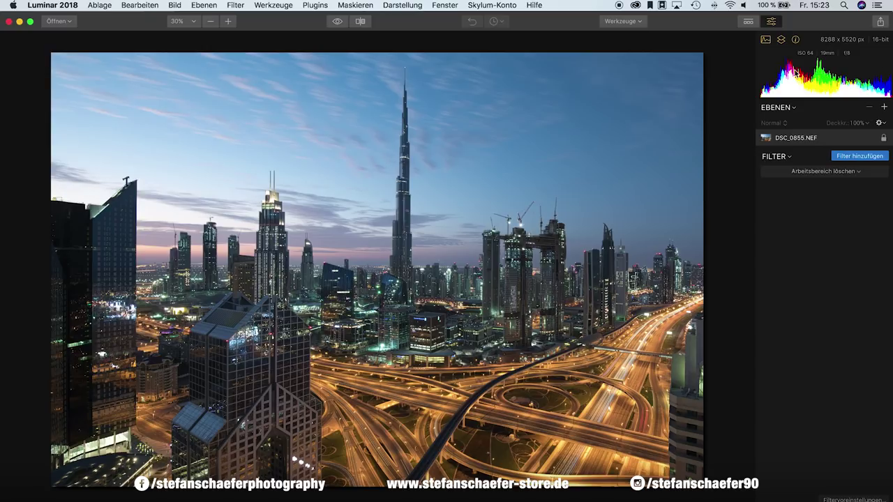
left_click(772, 24)
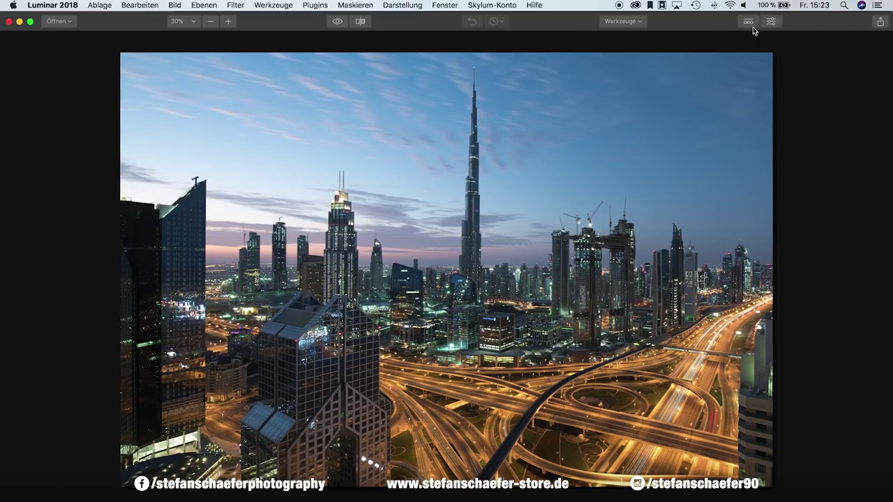
left_click(747, 24)
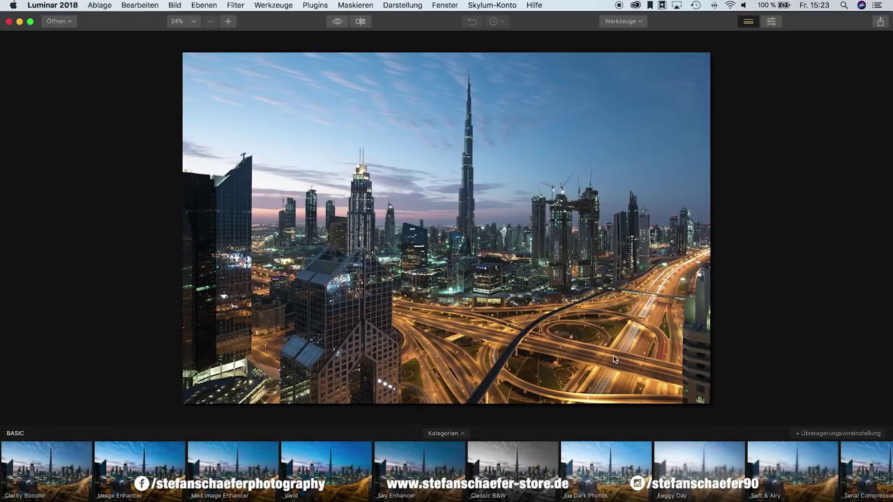
left_click(749, 23)
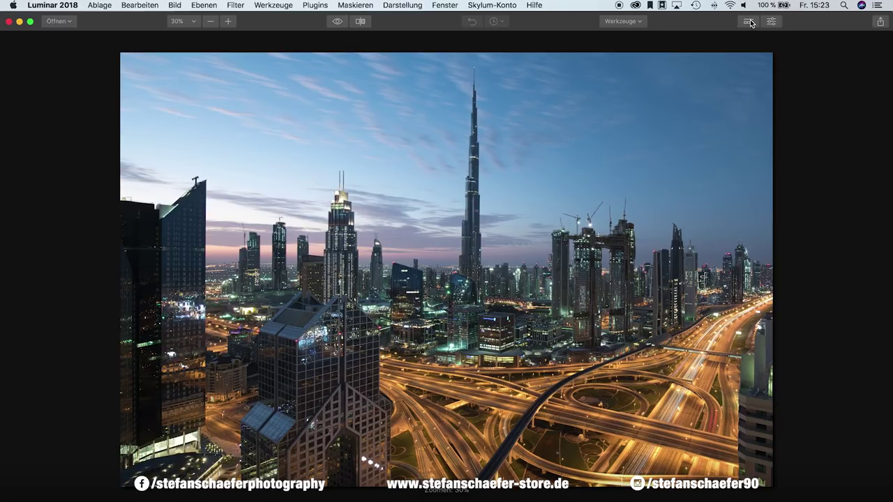
left_click(771, 21)
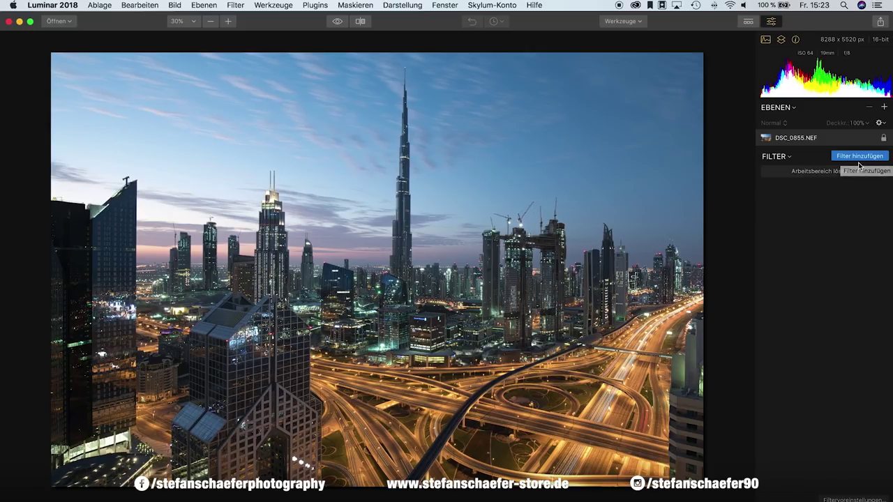
- Add the RAW-Entwicklung filter from the Filterkatalog and mark it as a favourite
left_click(843, 157)
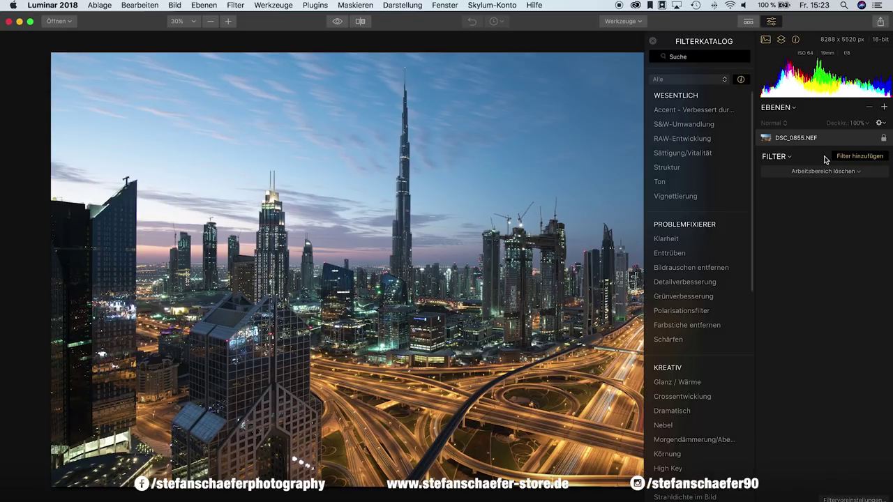
mouse_move(683, 138)
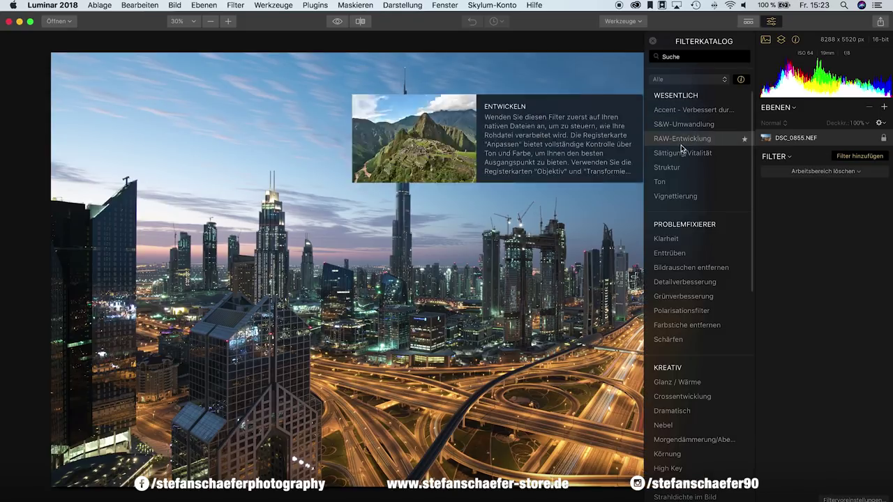
scroll(692, 167, "down", 2)
scroll(692, 167, "down", 4)
scroll(692, 167, "down", 9)
scroll(692, 168, "up", 15)
left_click(744, 139)
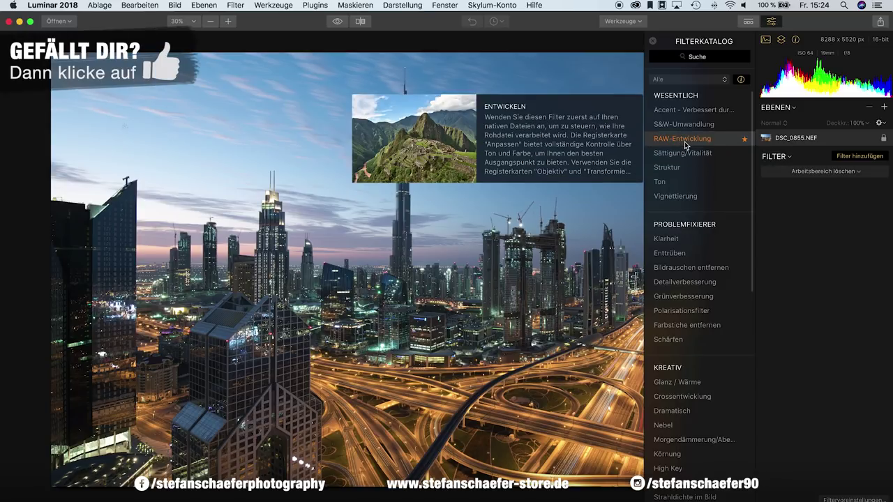
left_click(711, 145)
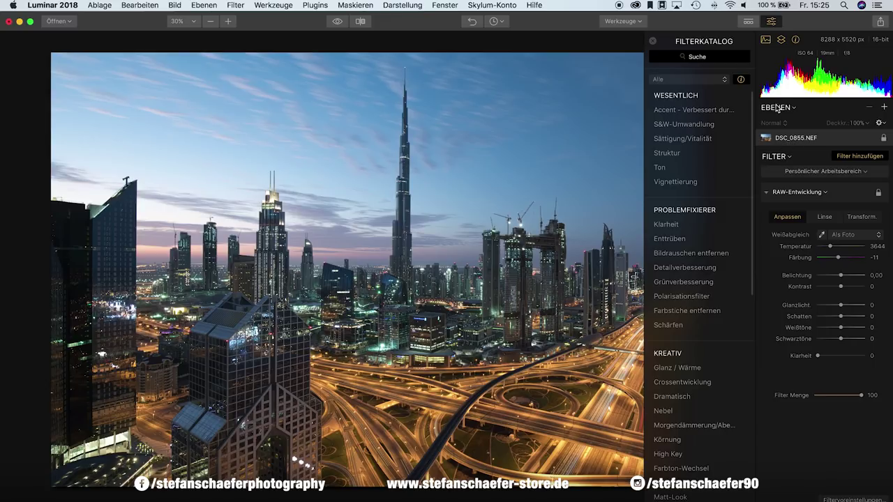
left_click(652, 41)
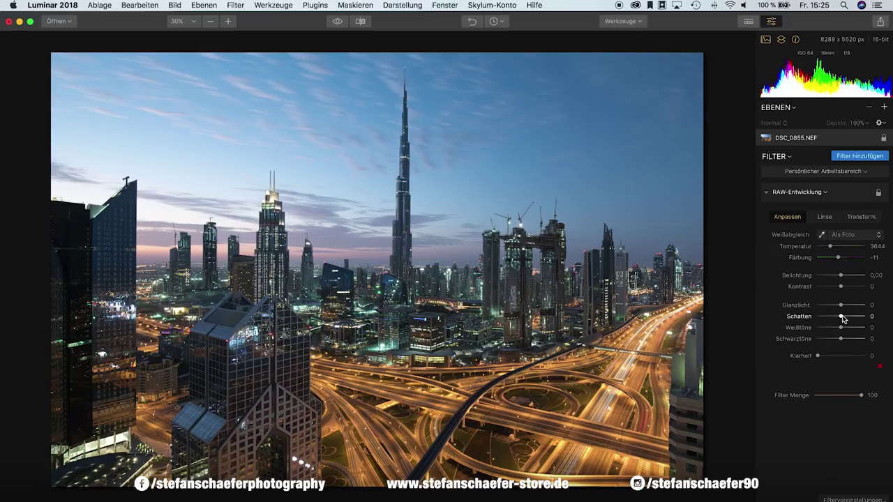
- Set RAW-Entwicklung Schatten 19, Glanzlicht -22, Weißtöne 11 and Schwarztöne -39 while checking clipping
mouse_move(842, 318)
left_mouse_down()
mouse_move(882, 321)
mouse_move(848, 320)
left_mouse_up()
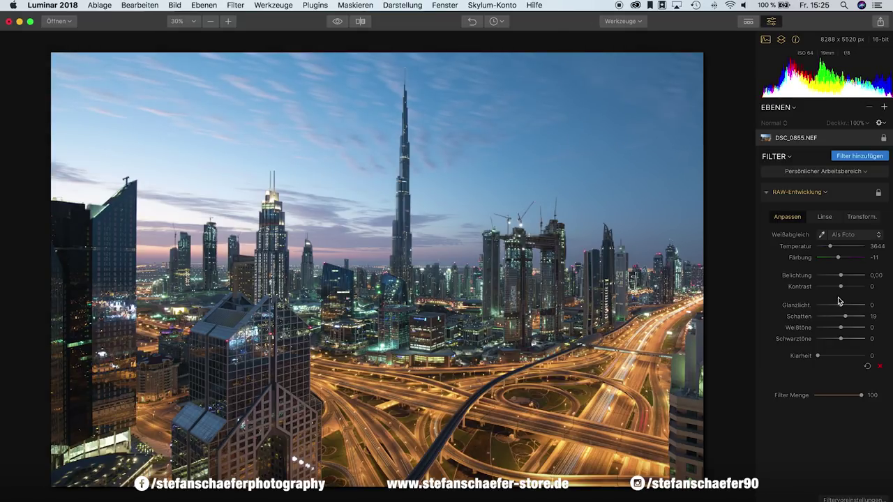
left_click_drag(842, 309, 837, 308)
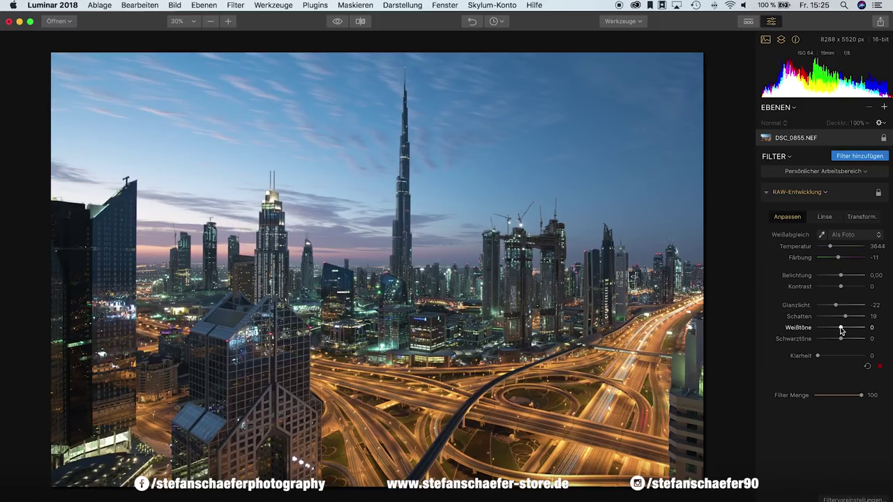
left_click_drag(842, 331, 844, 330)
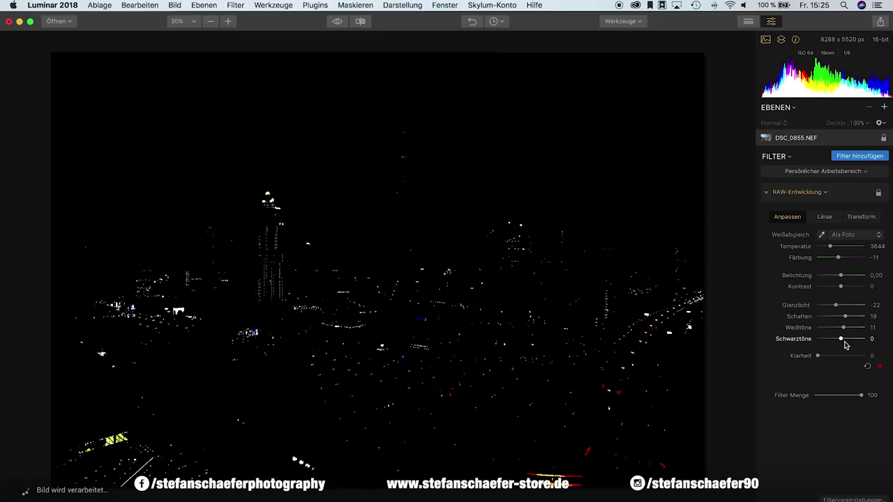
left_click_drag(841, 340, 829, 342)
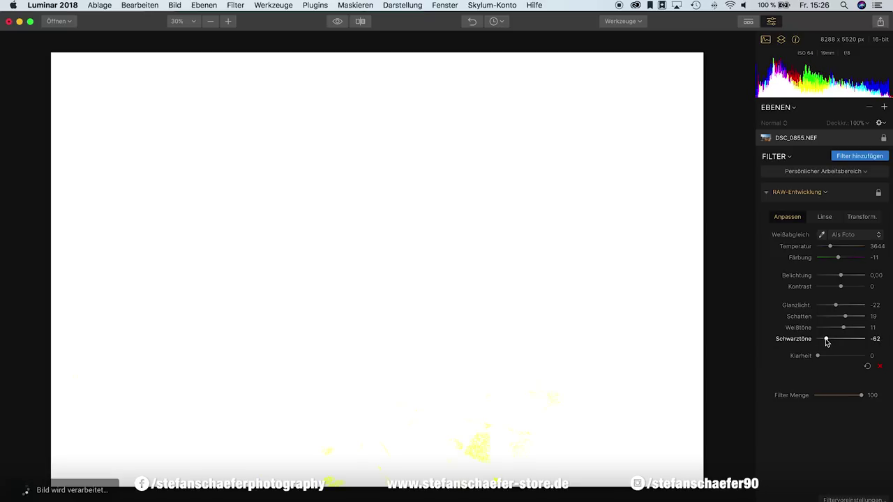
left_click_drag(829, 342, 830, 343)
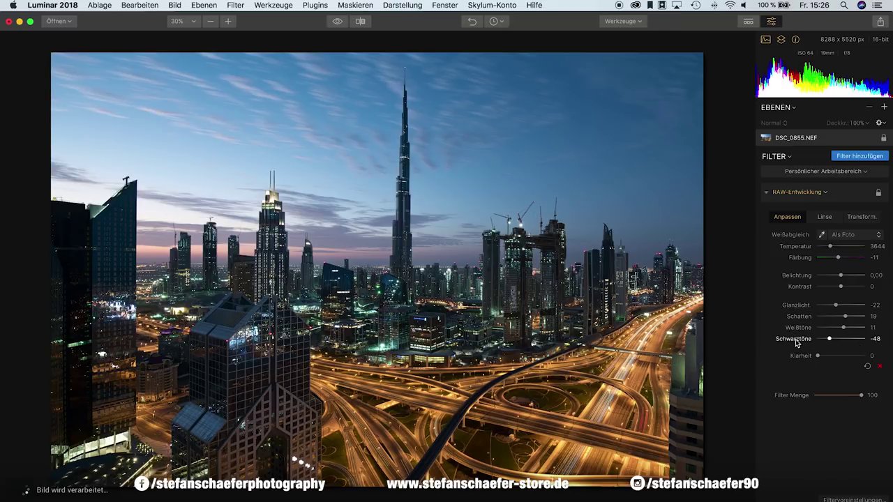
left_click_drag(830, 339, 851, 340)
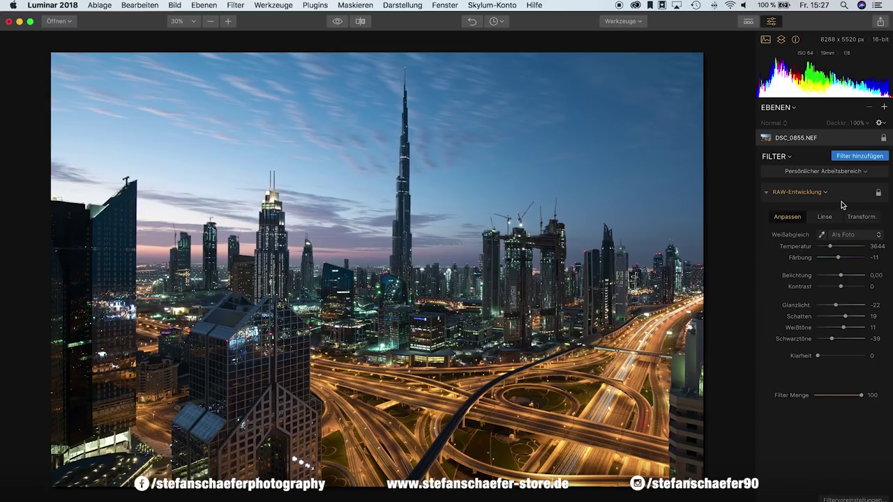
left_click(826, 195)
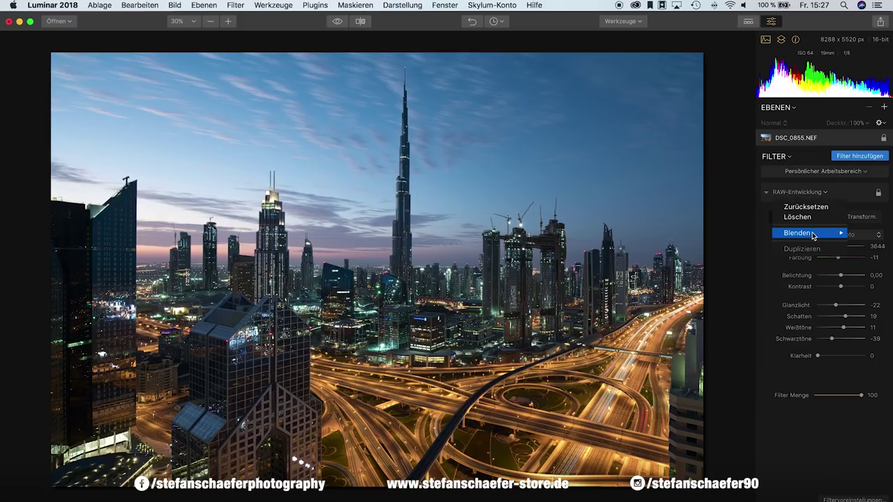
mouse_move(806, 233)
left_click(701, 285)
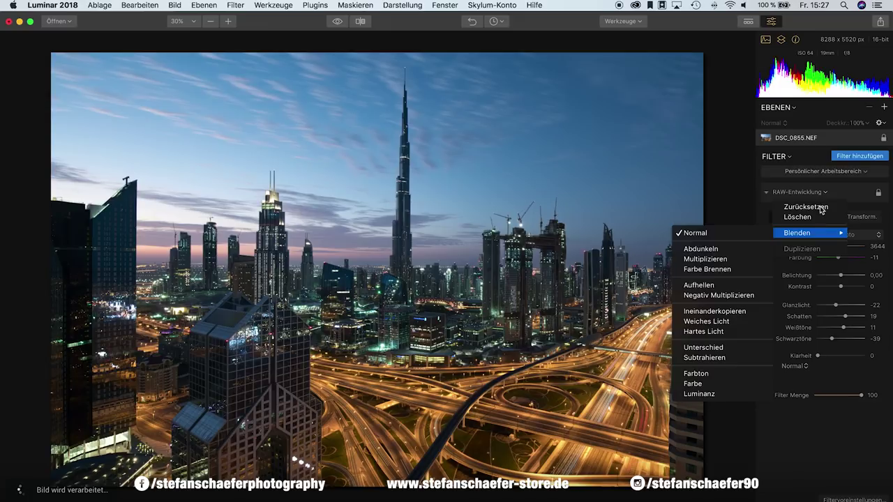
left_click(821, 208)
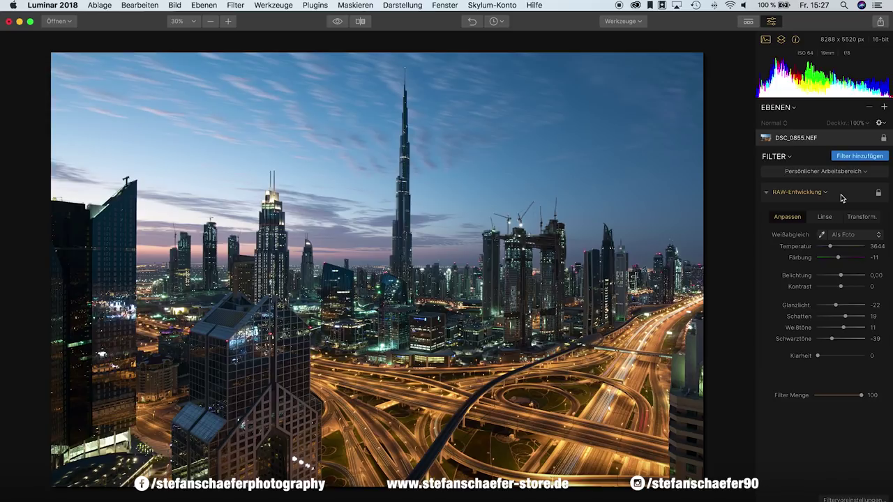
- Add Schärfen, Detailverbesserung and Struktur filters from the Filterkatalog
left_click(848, 158)
mouse_move(691, 253)
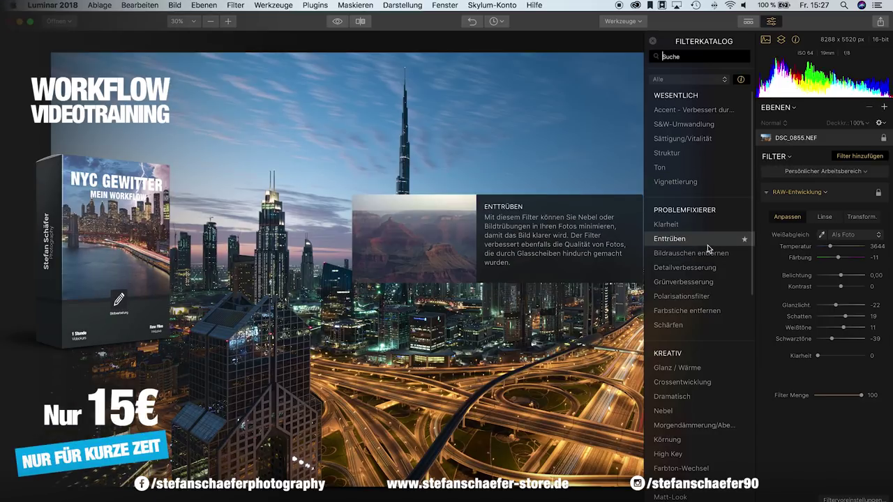
mouse_move(675, 182)
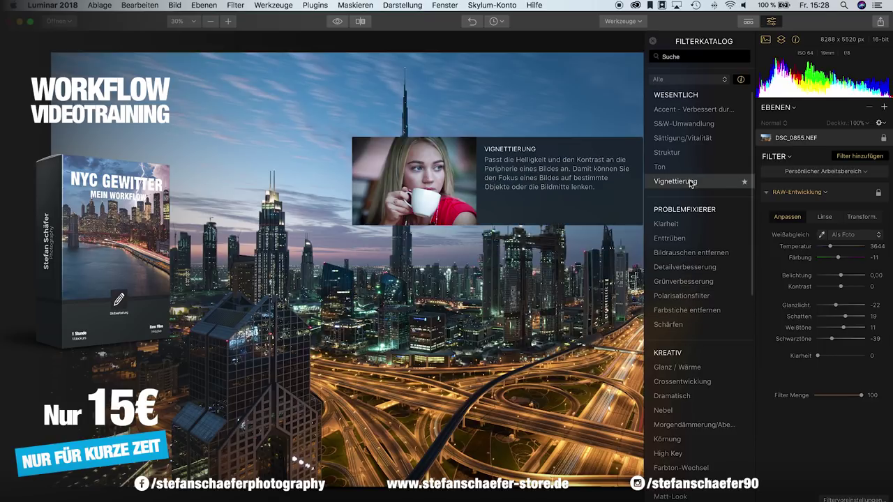
left_click(673, 328)
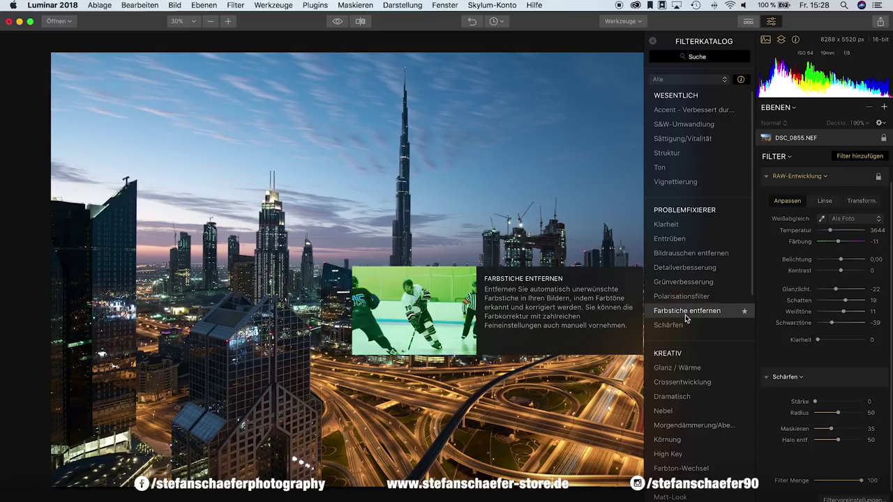
mouse_move(685, 267)
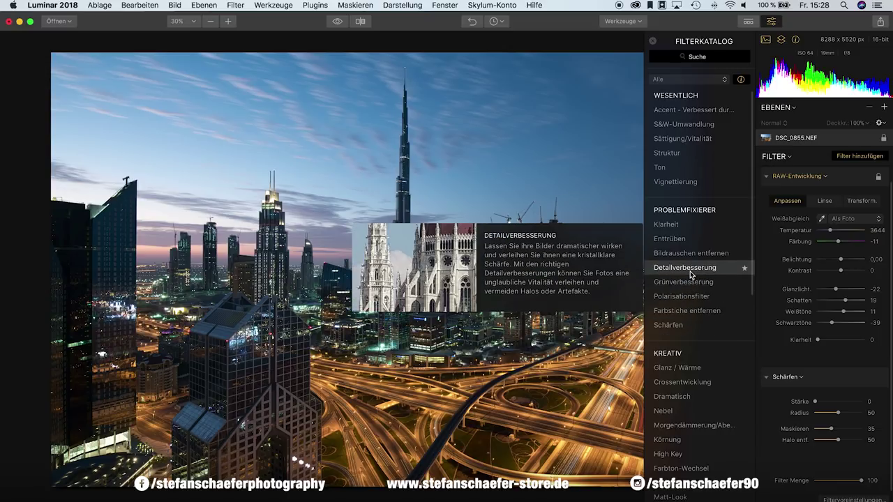
left_click(690, 272)
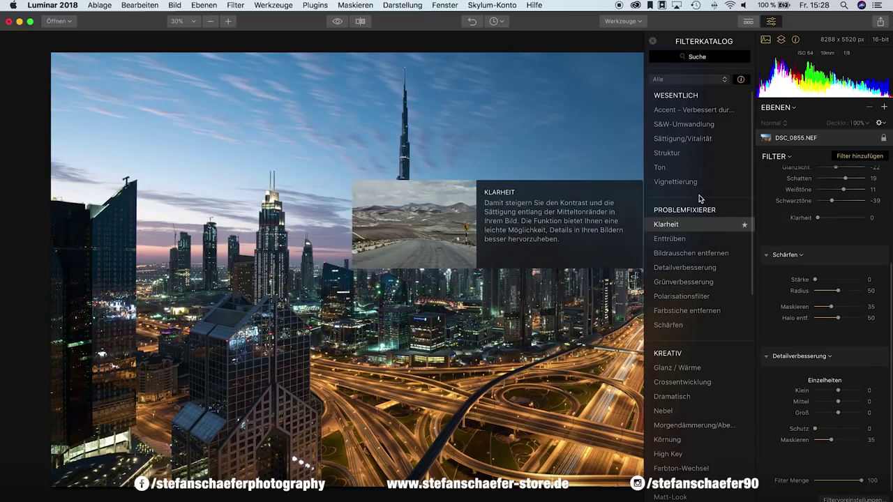
left_click(700, 158)
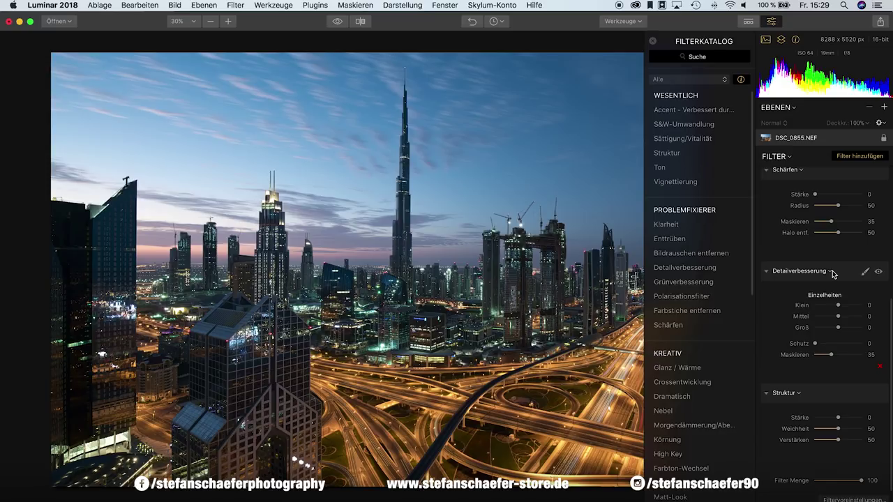
right_click(819, 394)
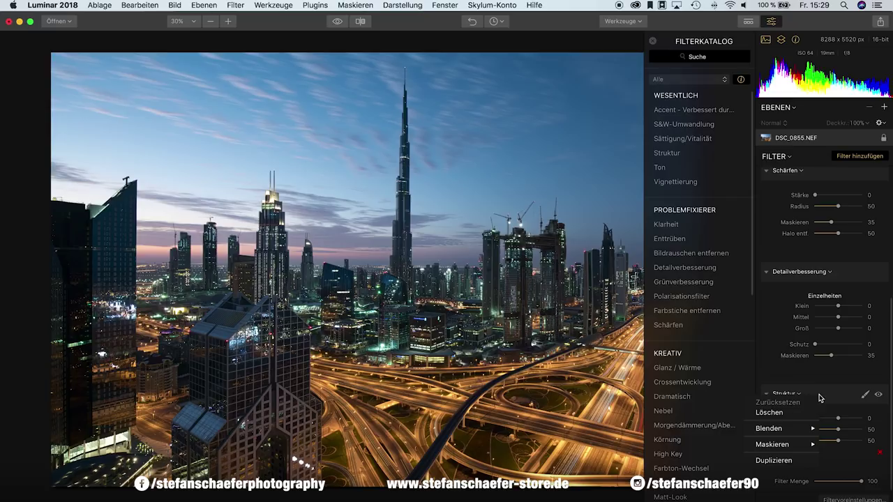
- Delete the Struktur and Schärfen filters from the filter stack
left_click(786, 412)
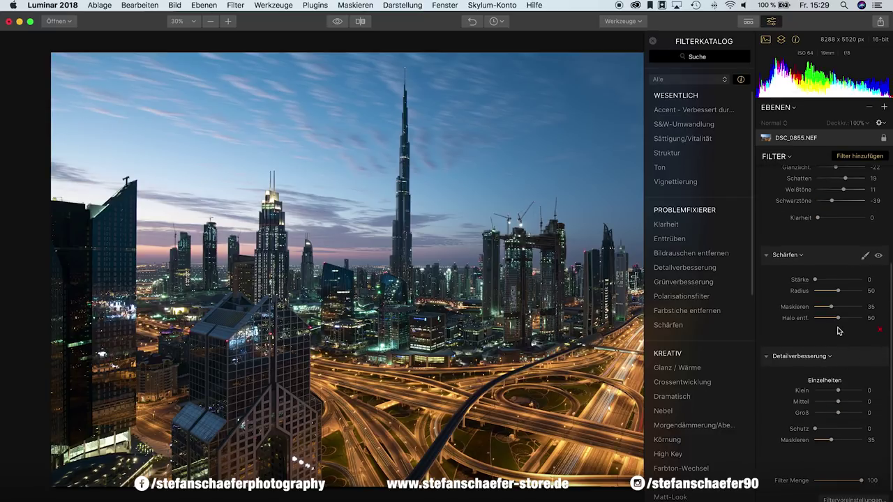
right_click(820, 260)
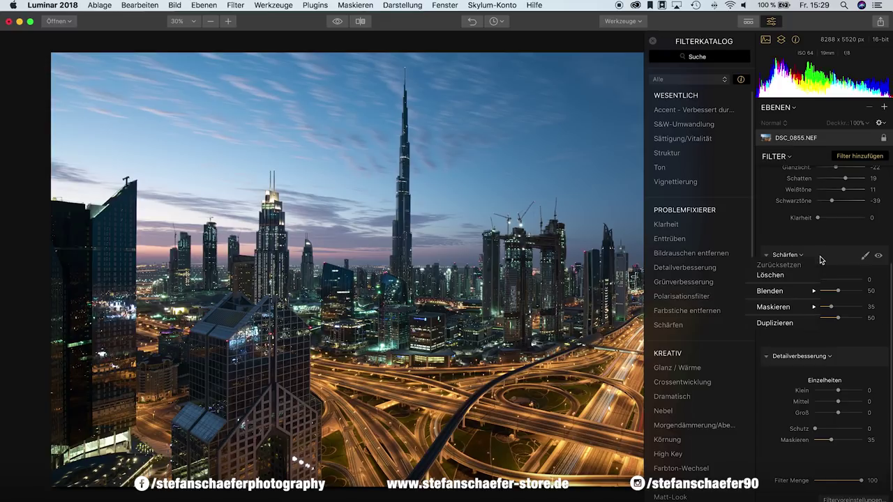
left_click(786, 276)
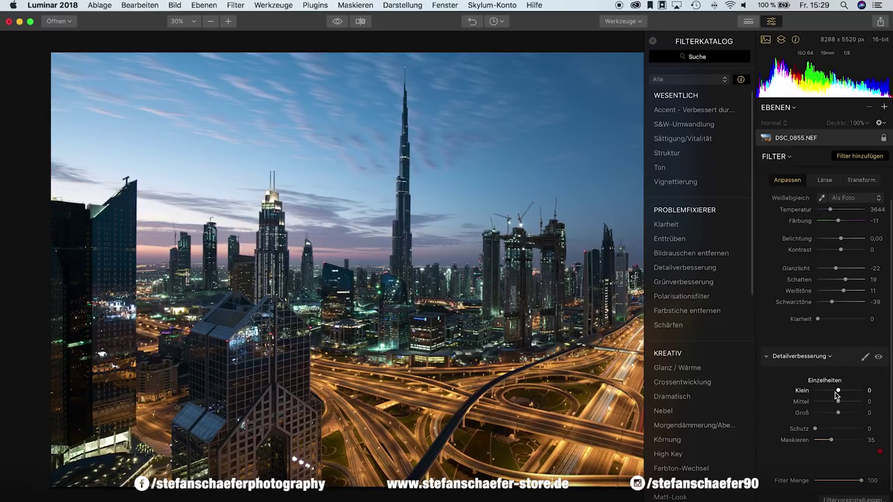
- Raise Detailverbesserung Klein to 8, Groß to 7 and Schutz to 20
left_click_drag(838, 393, 840, 393)
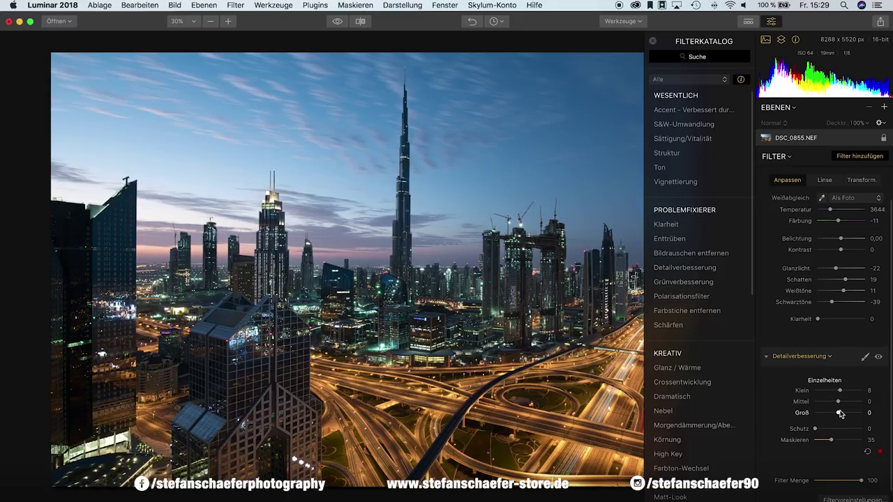
left_click_drag(840, 415, 842, 406)
left_click_drag(815, 431, 824, 431)
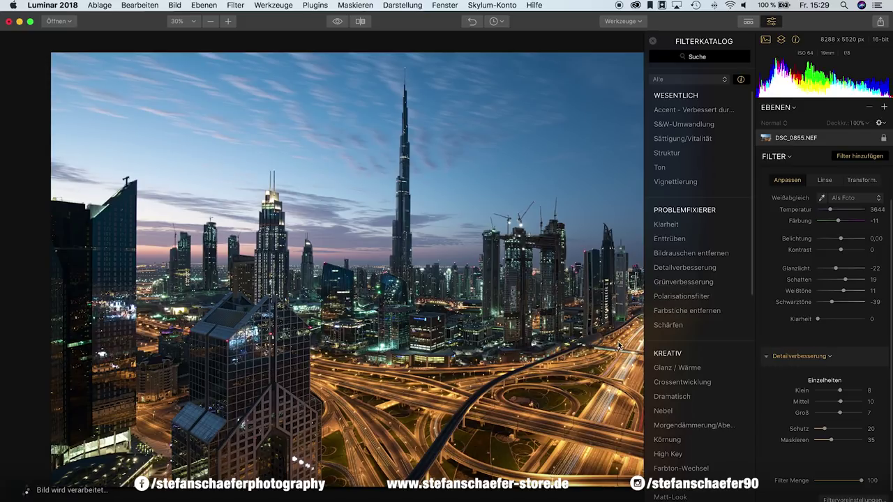
- Close the Filterkatalog and switch Detailverbesserung to a Pinsel brush mask
left_click(652, 42)
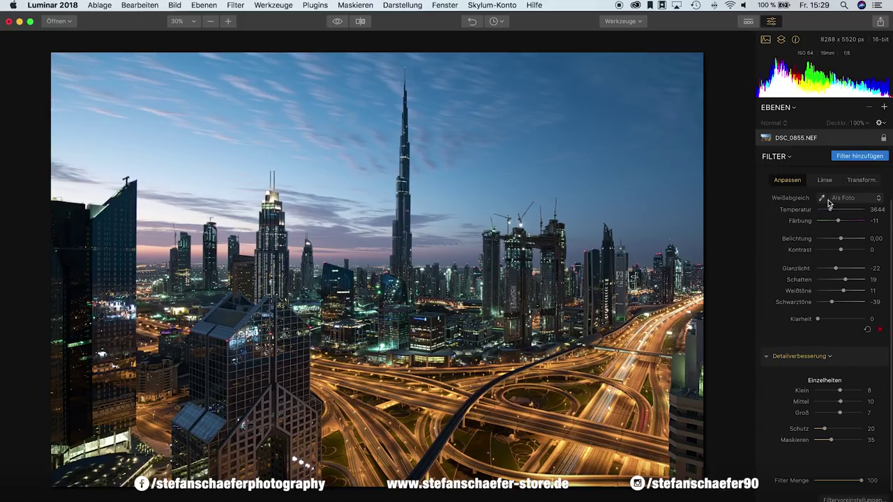
left_click(830, 357)
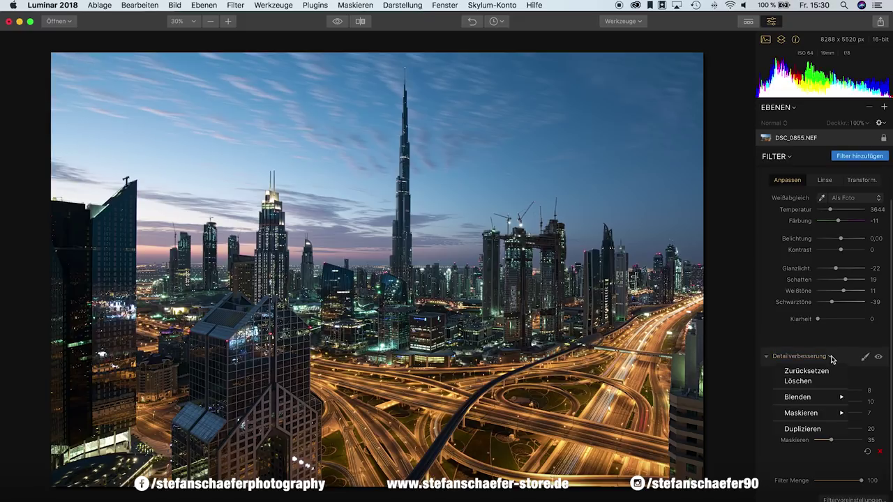
mouse_move(809, 413)
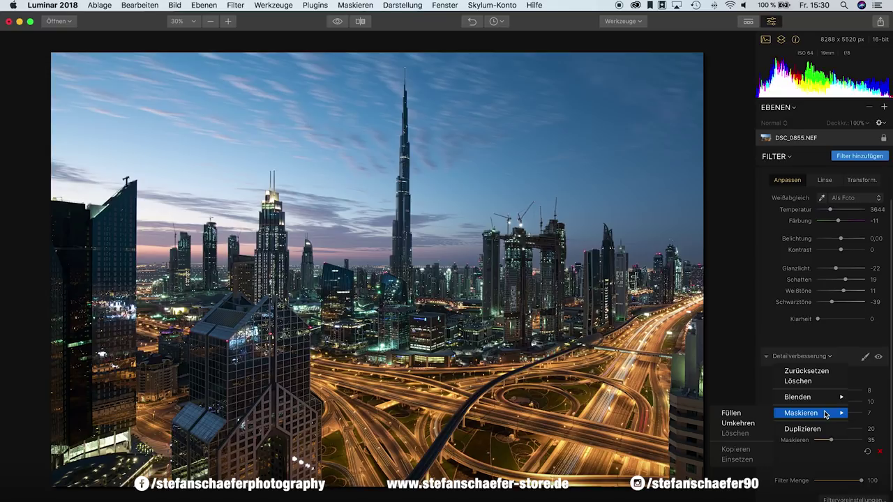
left_click(752, 326)
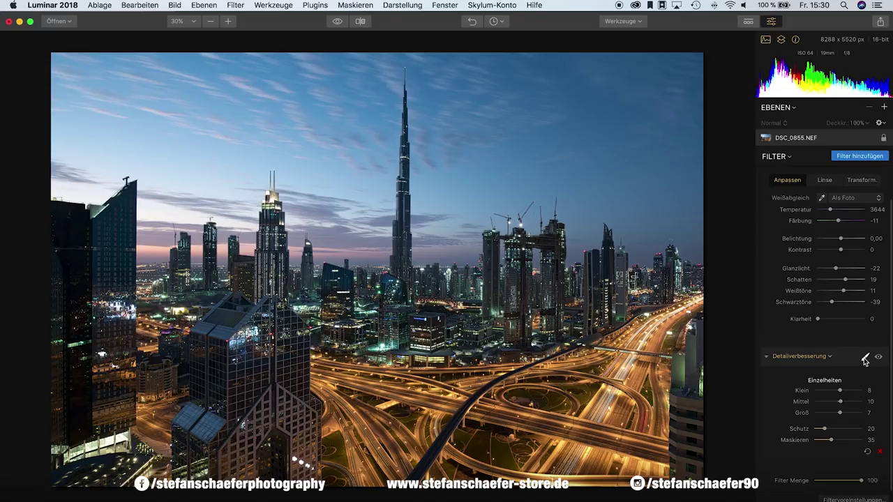
left_click(865, 360)
left_click(865, 359)
left_click(865, 359)
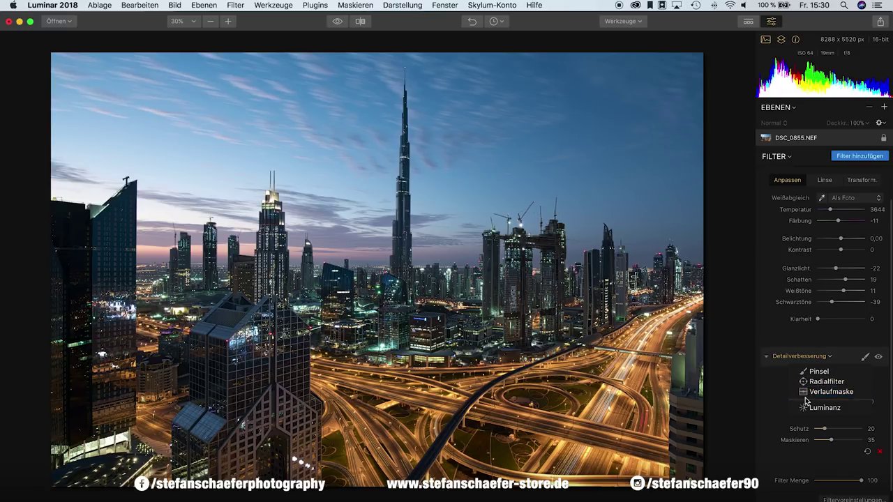
left_click(834, 375)
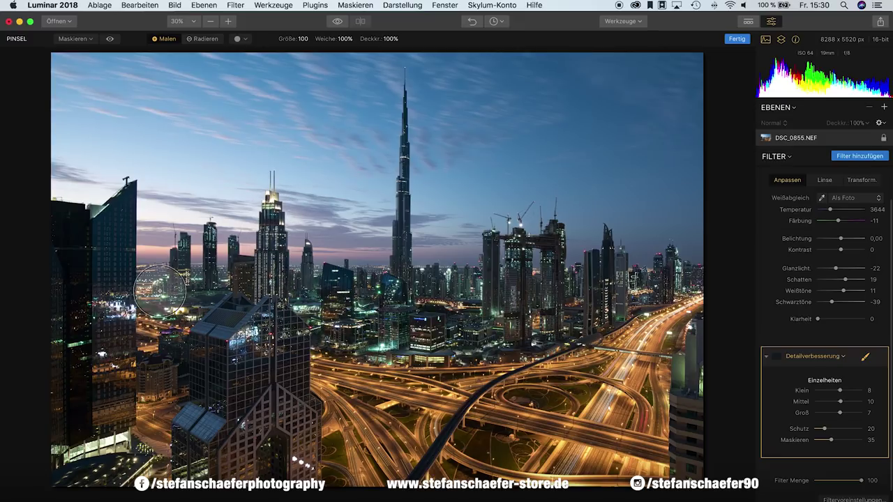
- Brush the Detailverbesserung mask over the left tower, tall buildings and middle city band
left_click(105, 235)
left_click_drag(105, 235, 85, 398)
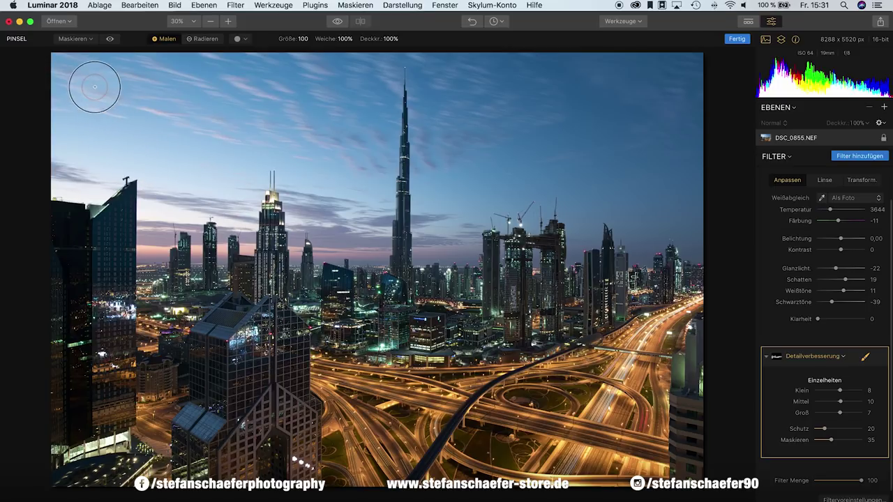
left_click(110, 39)
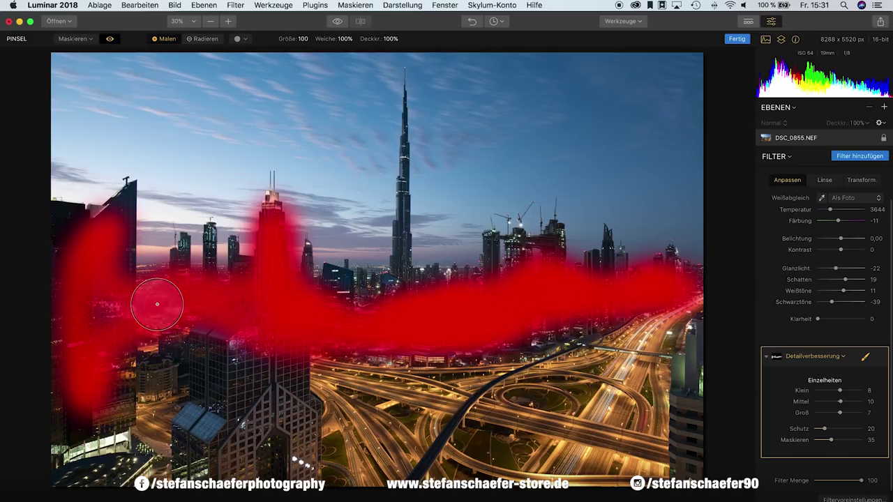
left_click_drag(103, 309, 116, 209)
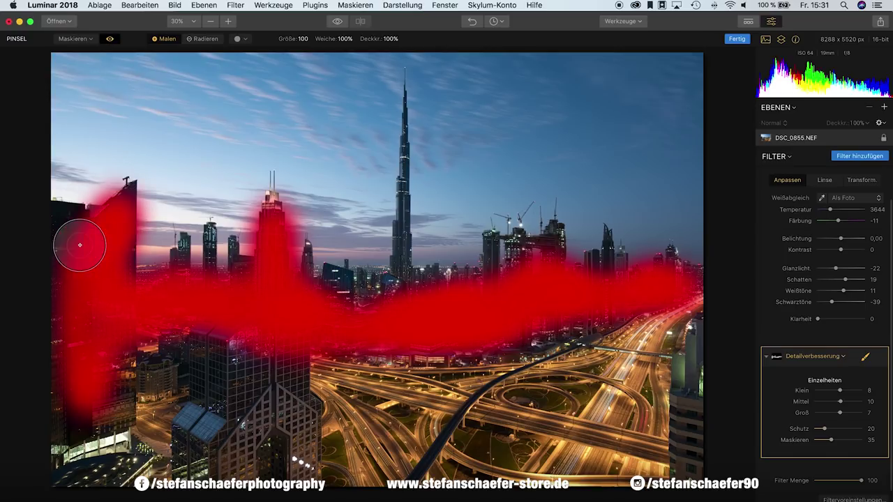
mouse_move(62, 249)
left_mouse_down()
mouse_move(78, 434)
mouse_move(88, 423)
left_mouse_up()
mouse_move(319, 295)
left_mouse_down()
mouse_move(461, 284)
mouse_move(243, 278)
mouse_move(564, 273)
mouse_move(508, 239)
mouse_move(518, 255)
mouse_move(552, 241)
mouse_move(549, 256)
mouse_move(544, 243)
mouse_move(593, 266)
mouse_move(682, 285)
mouse_move(702, 281)
left_mouse_up()
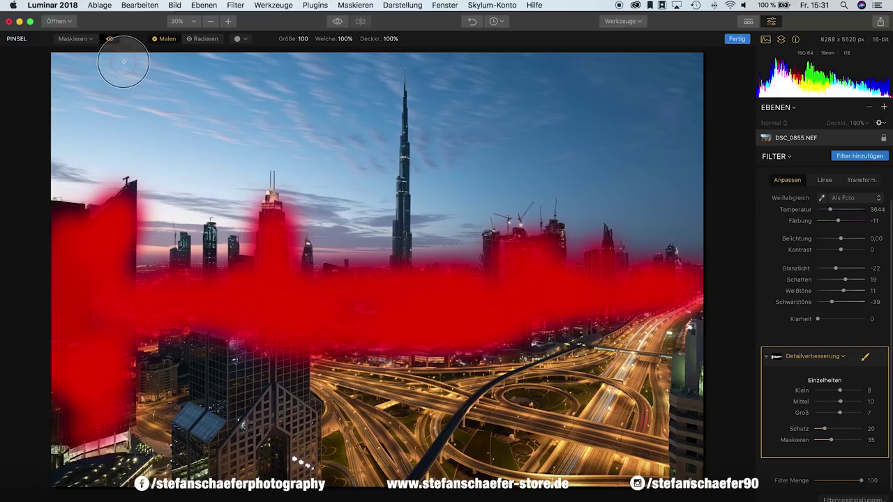
left_click(111, 41)
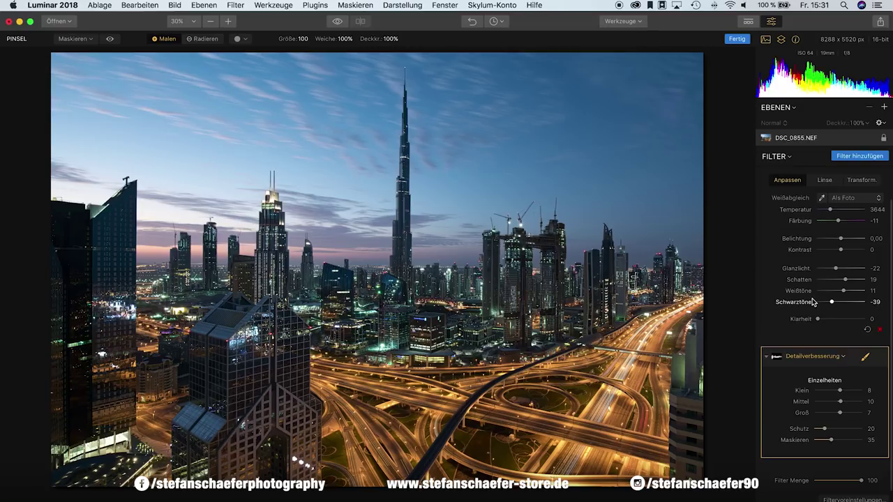
- Add a Klarheit filter and raise its Stärke to 100
left_click(852, 156)
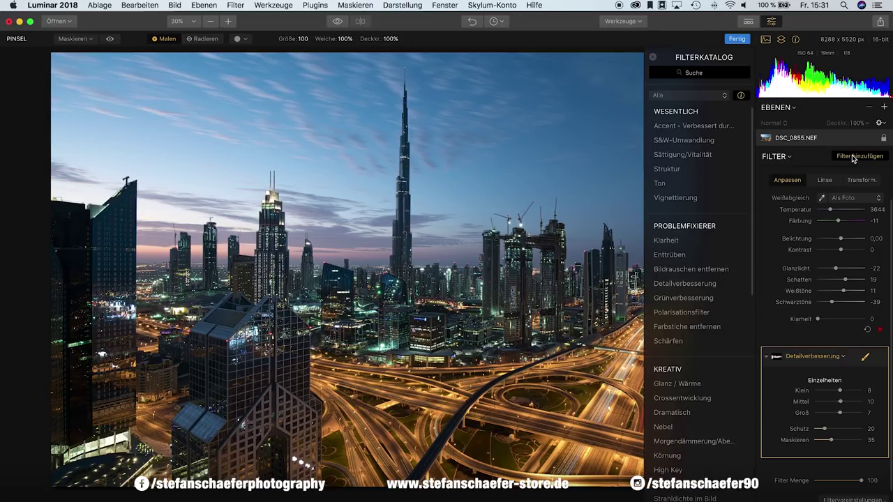
left_click(677, 241)
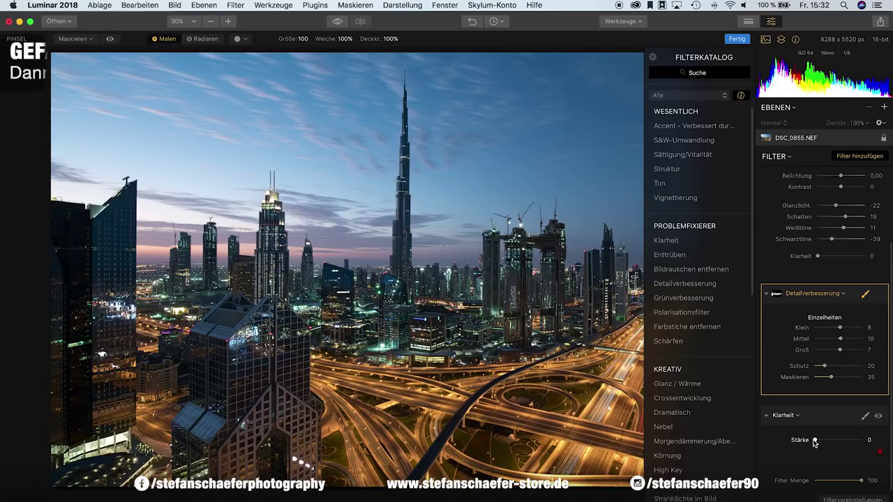
left_click_drag(813, 440, 866, 442)
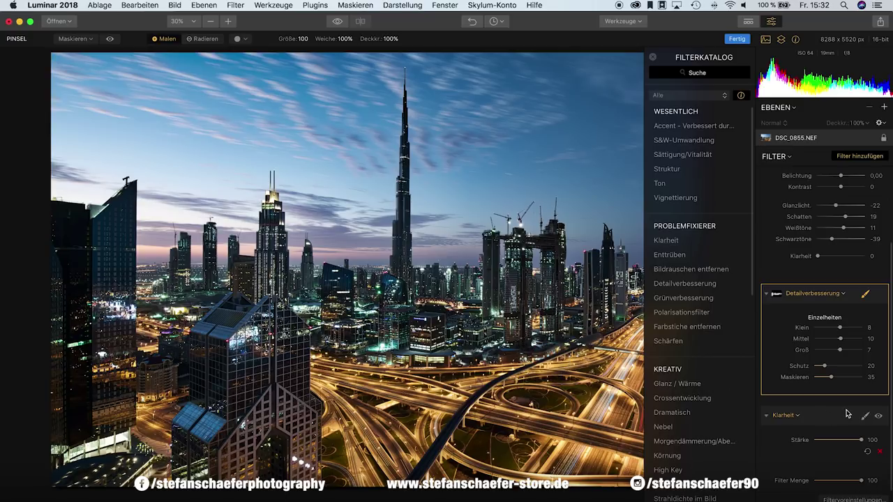
- Duplicate the Klarheit filter and lower the copy's Stärke to 50
right_click(820, 421)
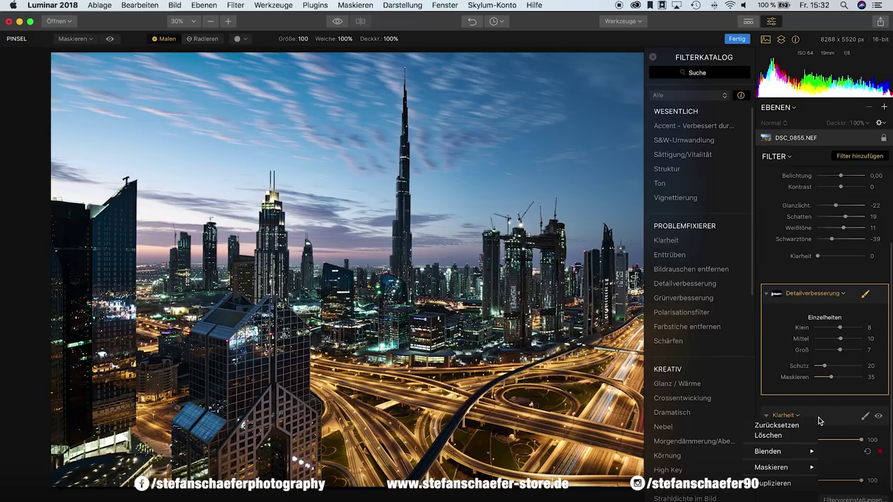
left_click(782, 483)
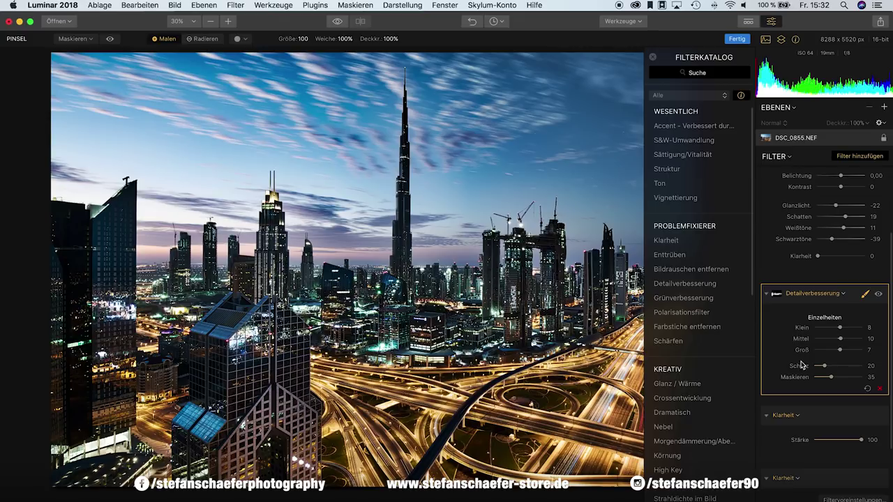
scroll(826, 388, "down", 4)
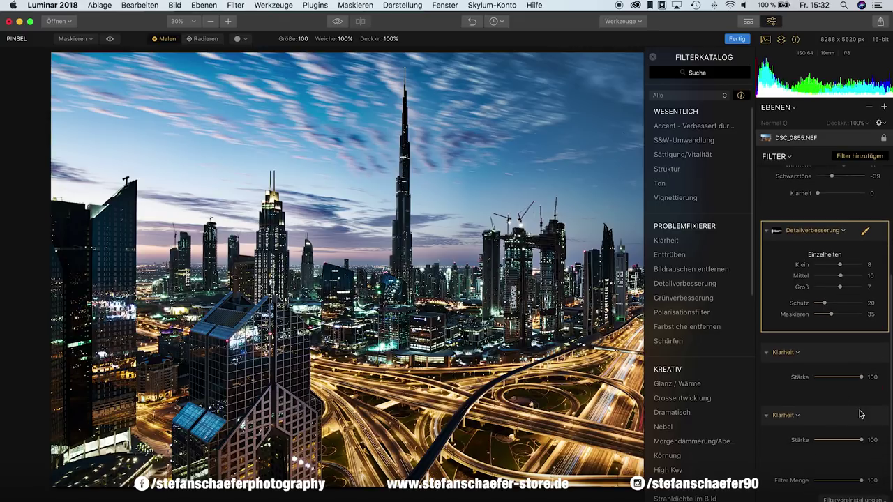
left_click_drag(861, 440, 837, 443)
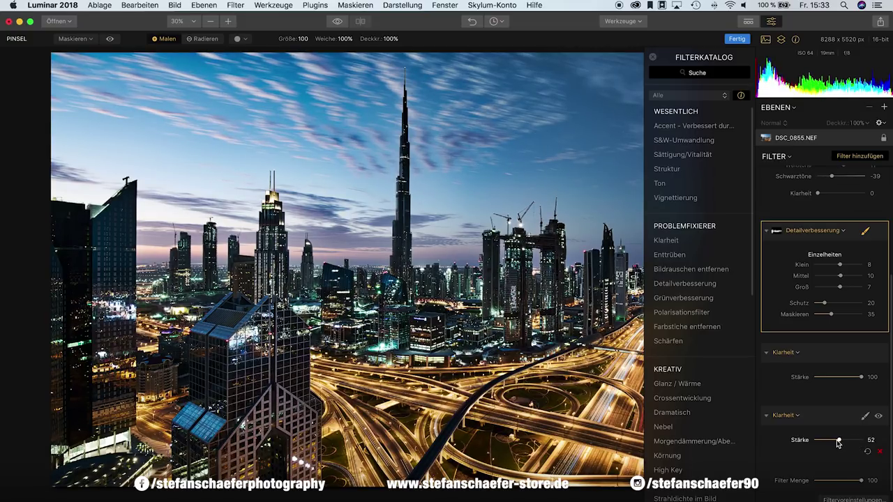
left_click_drag(838, 444, 837, 443)
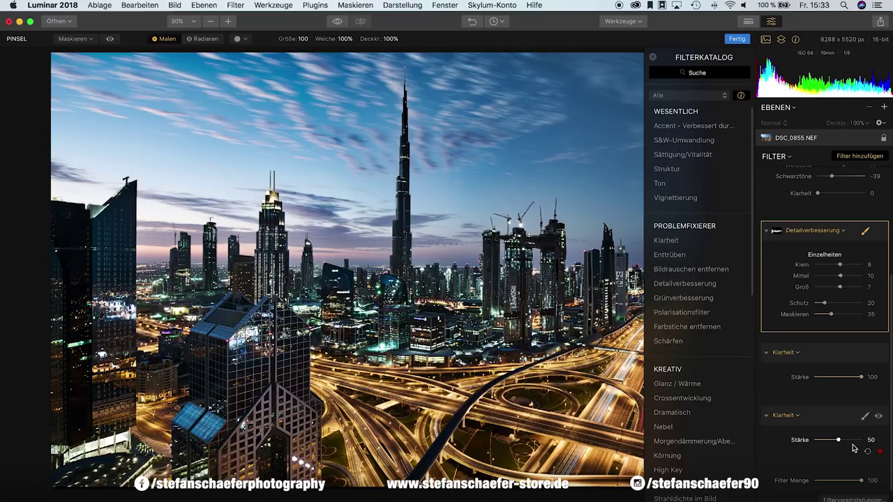